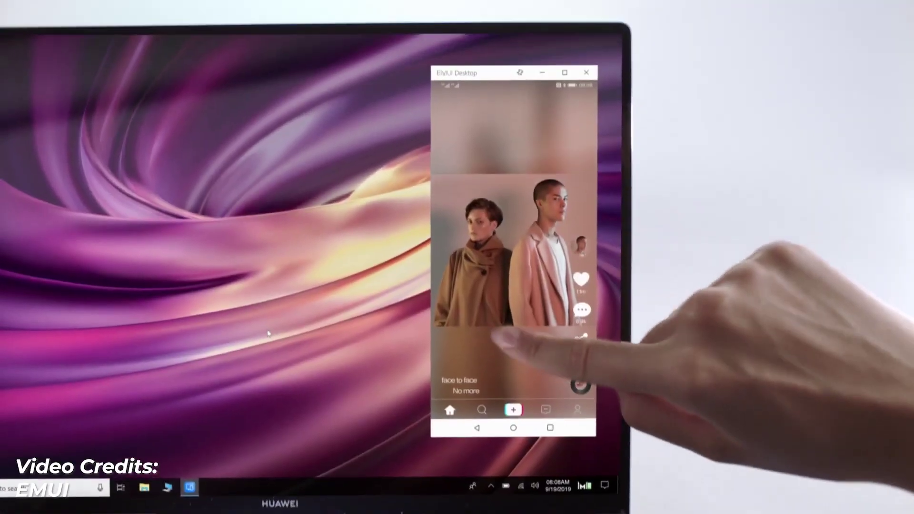
Swipe to the next video on the mirrored phone and pick the butterfly photo to share
{"action": "left_click_drag", "start_coordinate": [575, 342], "coordinate": [548, 143]}
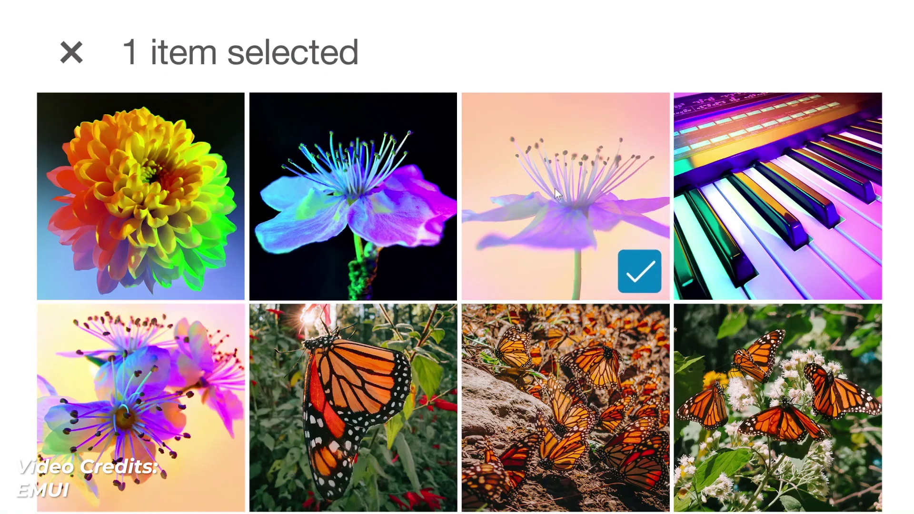
{"action": "left_click", "coordinate": [565, 408]}
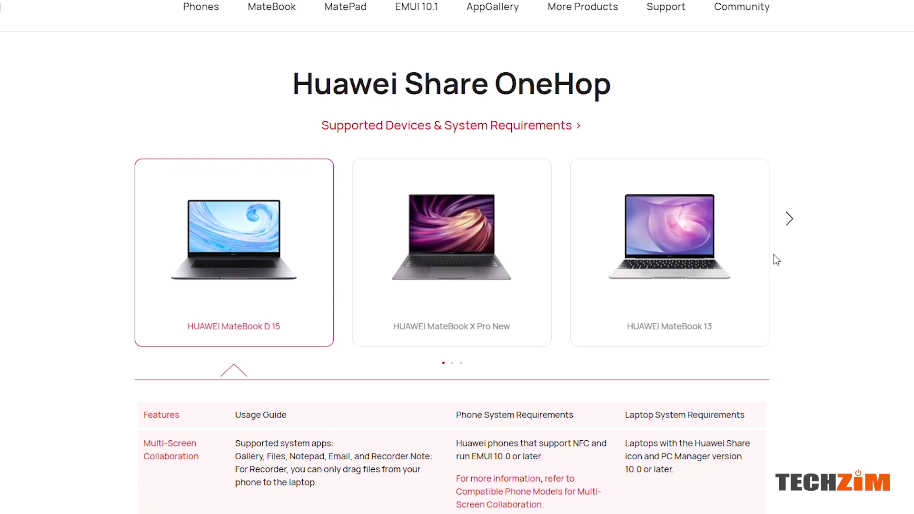
Page the supported-devices carousel forward twice to reach the last set of MateBook models
{"action": "left_click", "coordinate": [789, 219]}
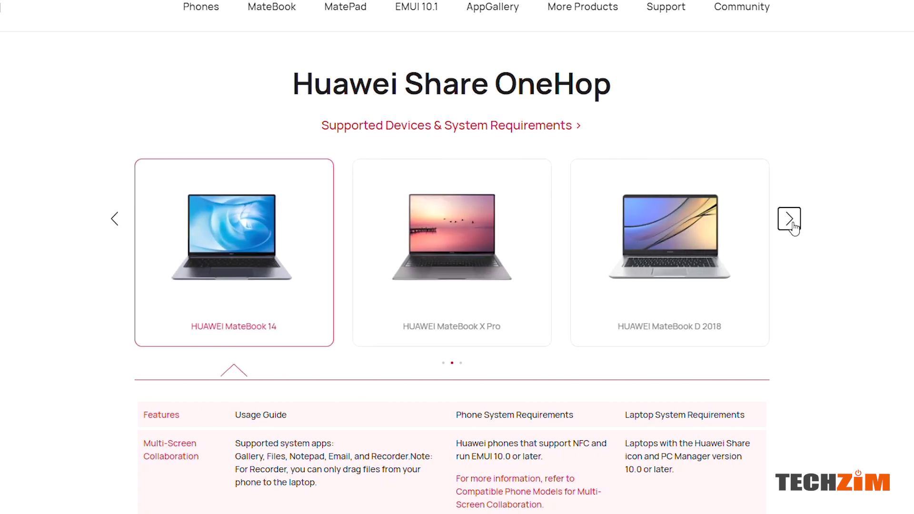
{"action": "left_click", "coordinate": [792, 222]}
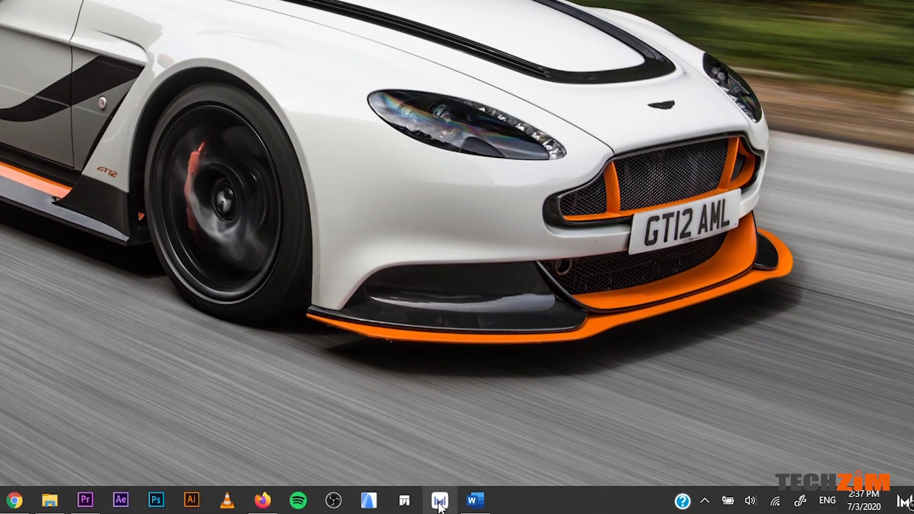
In PC Manager's My Phone page, start a connection and display the pairing QR code
{"action": "left_click", "coordinate": [440, 501]}
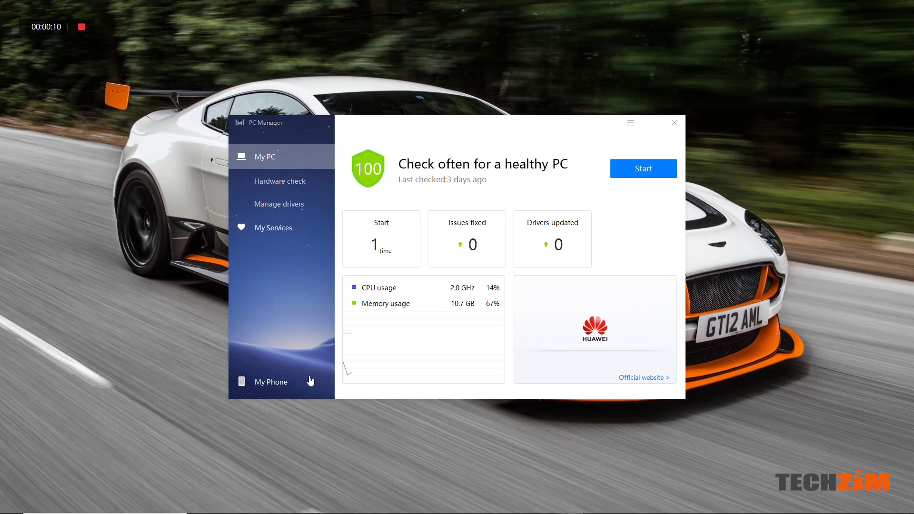
{"action": "left_click", "coordinate": [274, 383]}
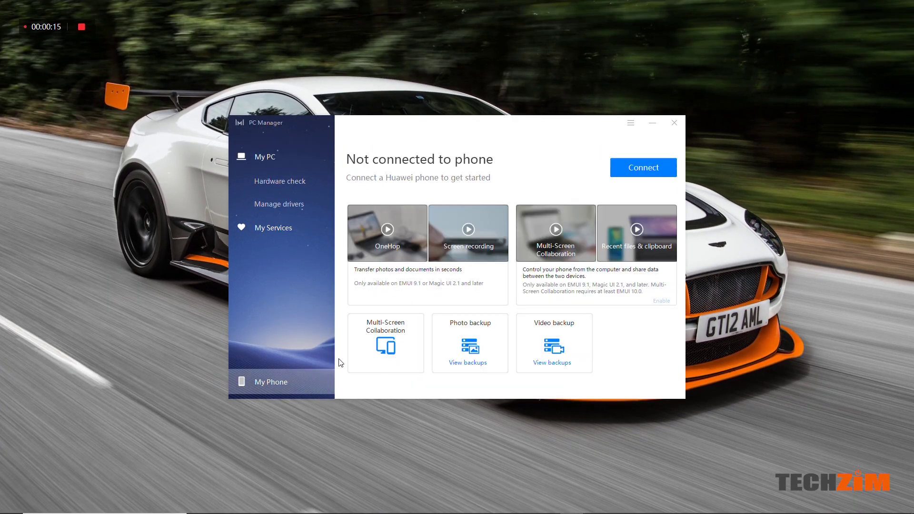
{"action": "left_click", "coordinate": [638, 171]}
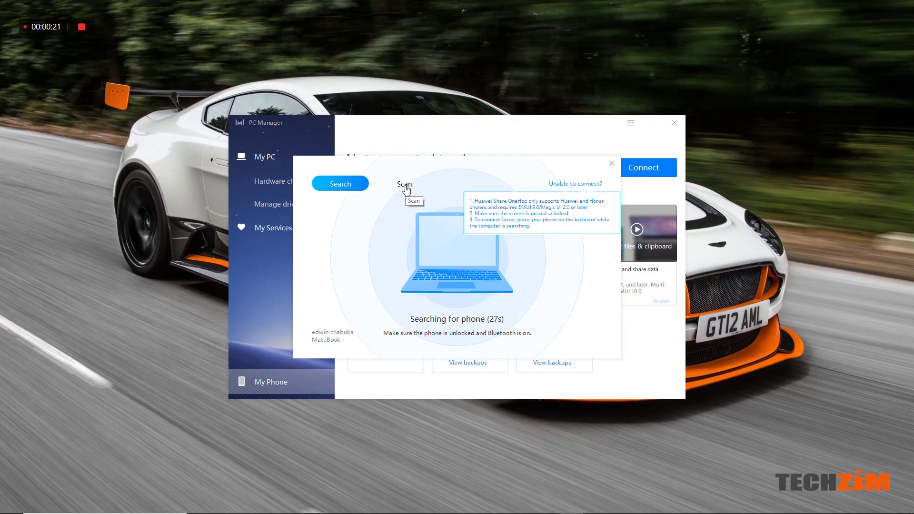
{"action": "left_click", "coordinate": [404, 185]}
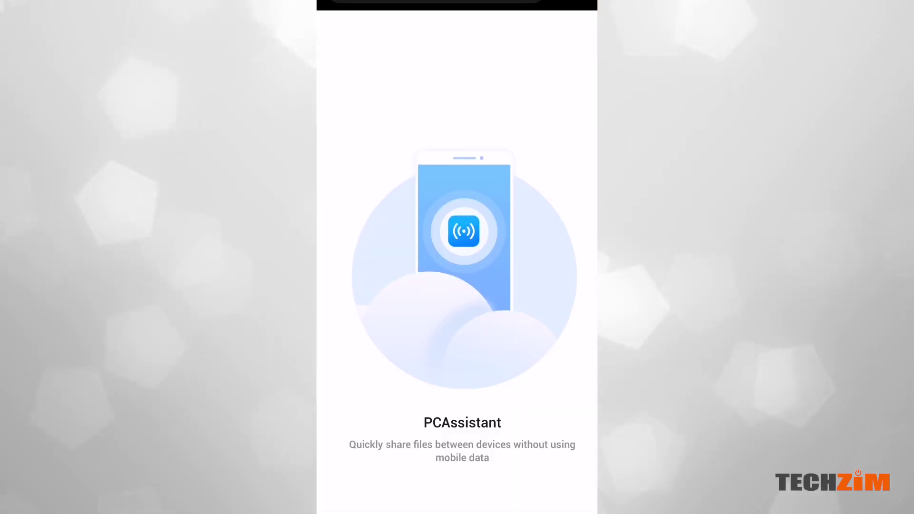
Scan the laptop's QR code with the phone's PCAssistant app to begin connecting
{"action": "left_click", "coordinate": [673, 134]}
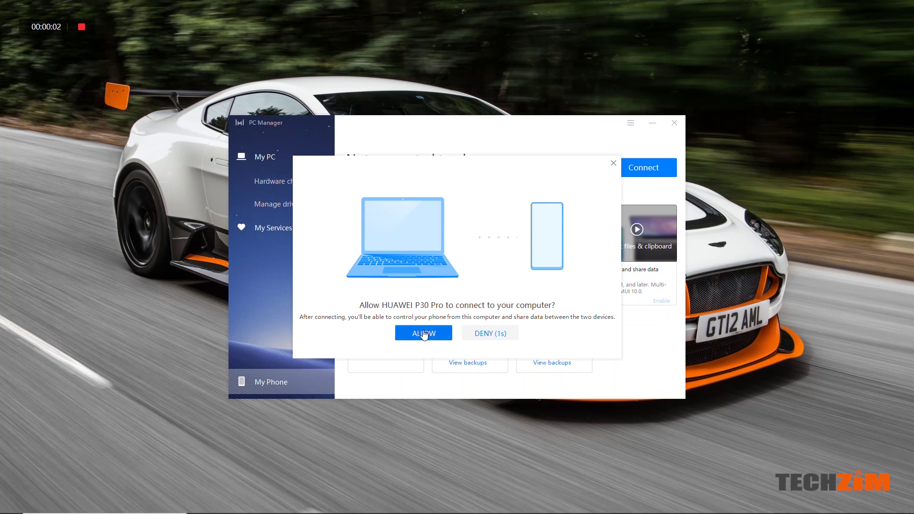
Allow the HUAWEI P30 Pro to connect to the PC
{"action": "left_click", "coordinate": [425, 333]}
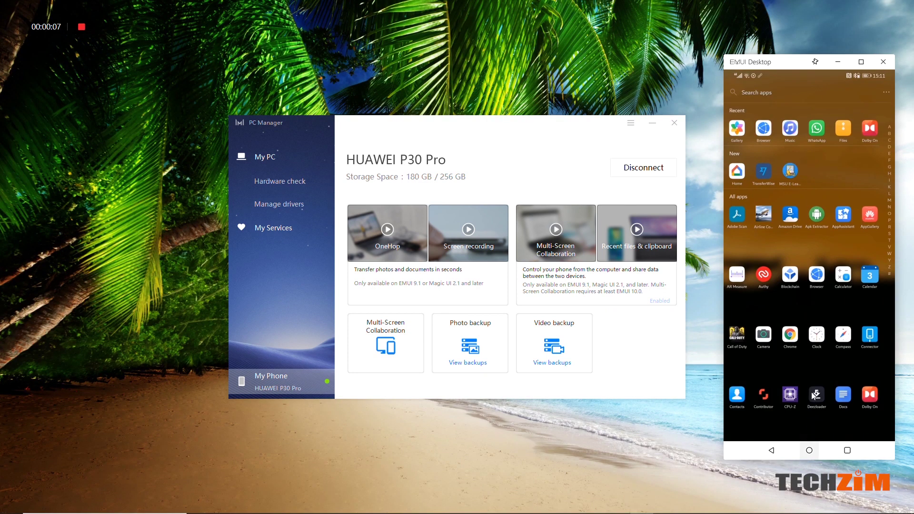
Pull down the mirrored phone's notification shade and swipe away the Google weather notification
{"action": "scroll", "coordinate": [810, 389], "scroll_direction": "down", "scroll_amount": 10}
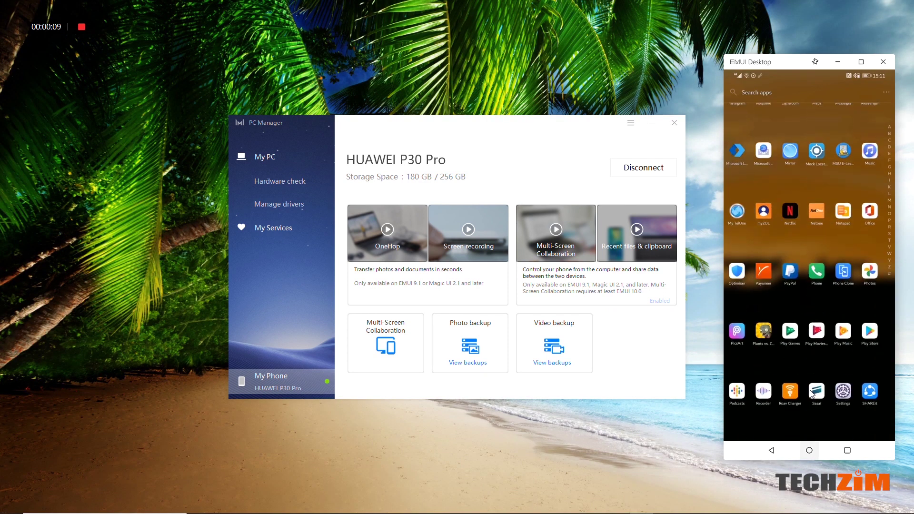
{"action": "scroll", "coordinate": [810, 389], "scroll_direction": "down", "scroll_amount": 5}
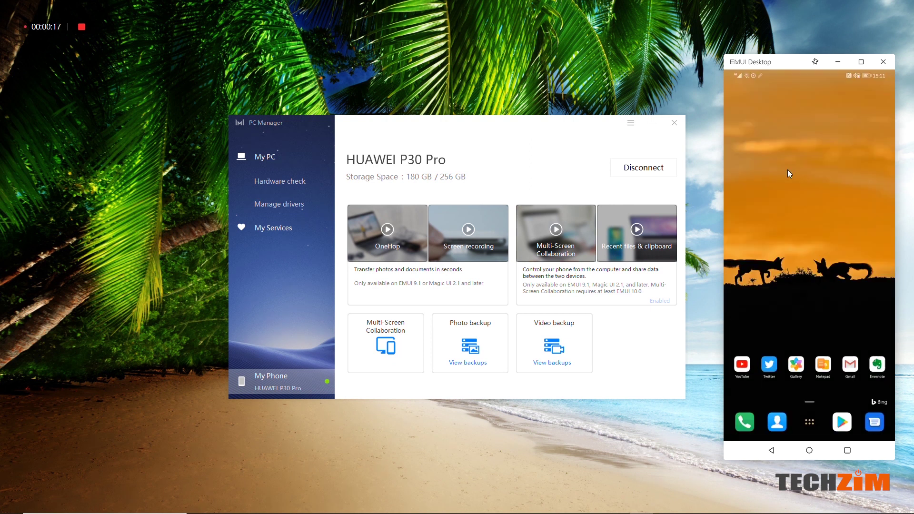
{"action": "left_click_drag", "start_coordinate": [789, 173], "coordinate": [809, 398]}
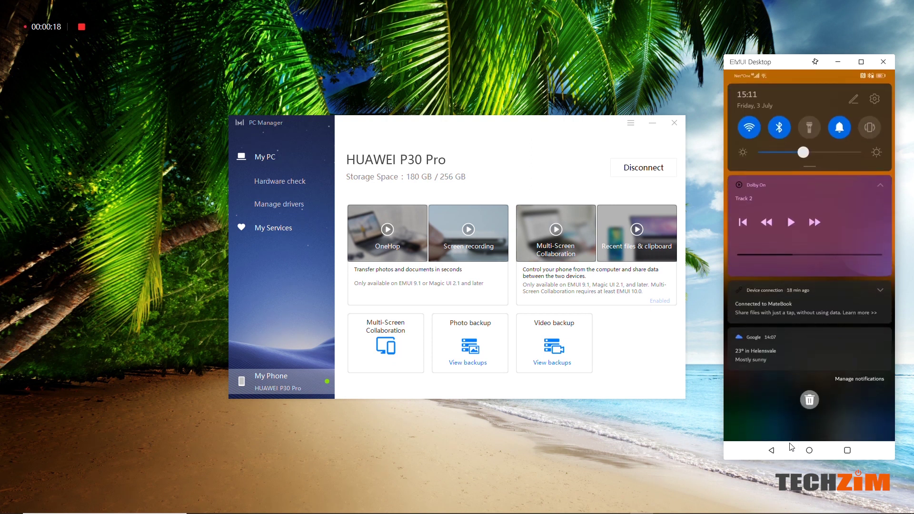
{"action": "left_click_drag", "start_coordinate": [763, 356], "coordinate": [839, 362]}
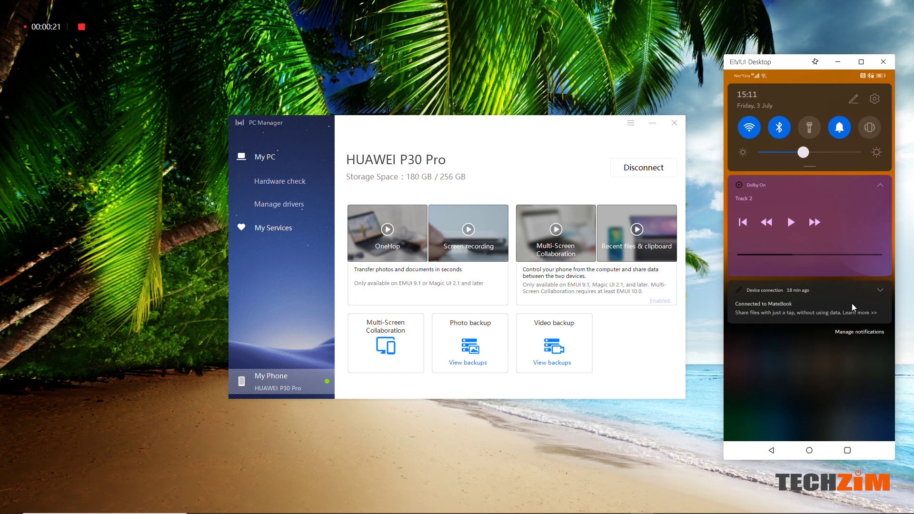
Turn the phone's flashlight on and back off, then go to Display settings
{"action": "left_click", "coordinate": [809, 127]}
{"action": "left_click", "coordinate": [809, 128]}
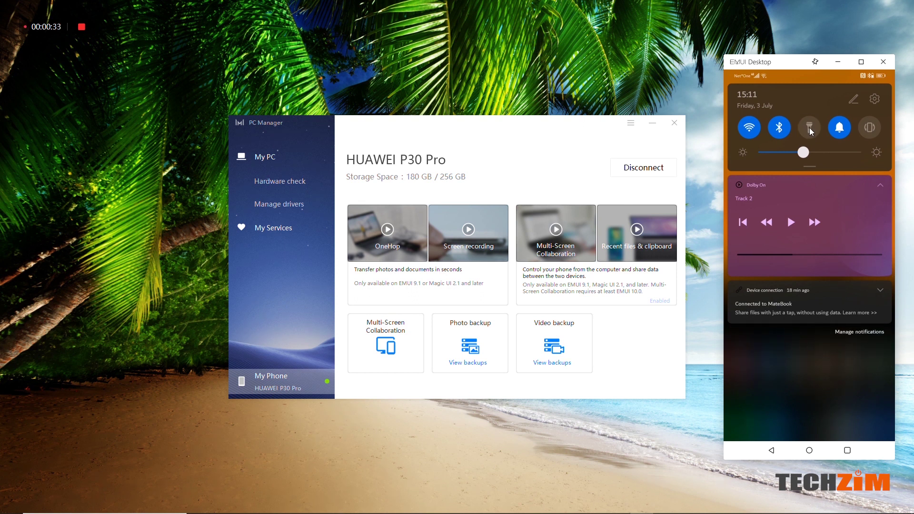
{"action": "left_click", "coordinate": [874, 100]}
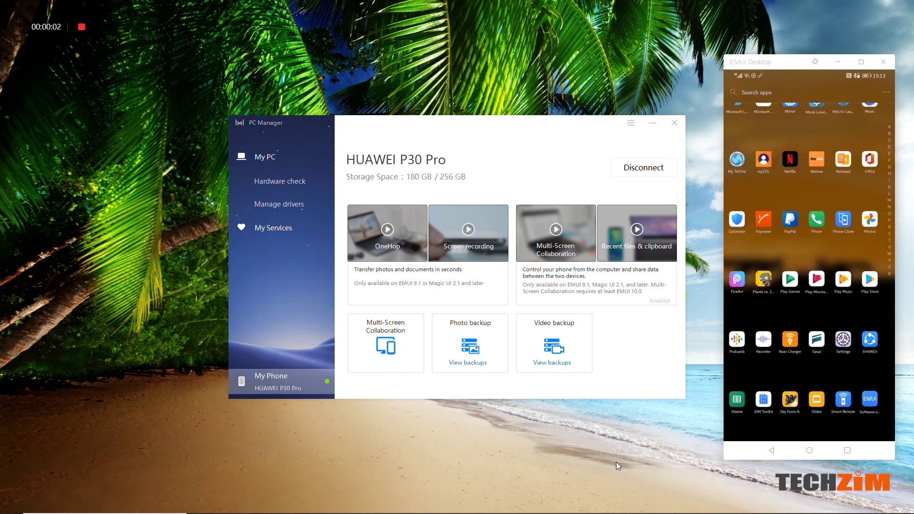
Launch PayPal from the mirrored phone's app drawer
{"action": "left_click", "coordinate": [790, 225]}
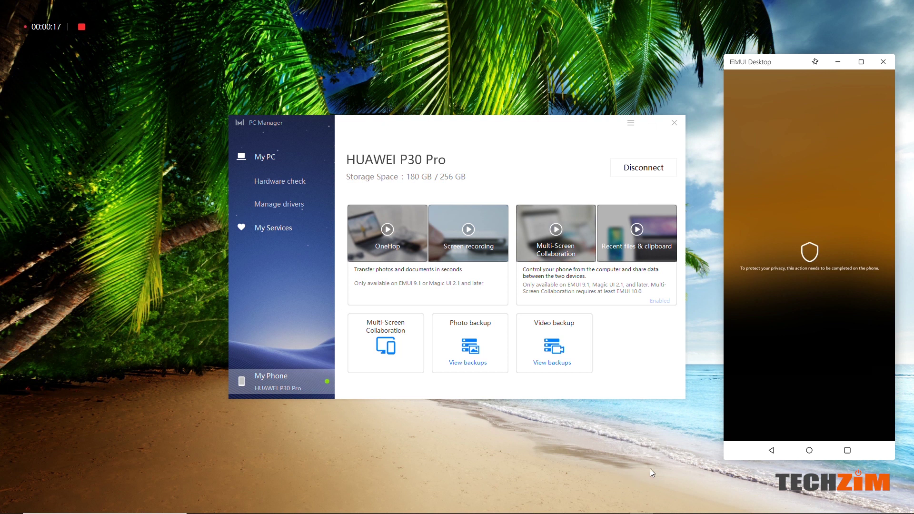
Drag the first Camera album video, VID_20200628_175647.mp4 (65 MB), from Files onto the PC desktop
{"action": "left_click", "coordinate": [778, 454]}
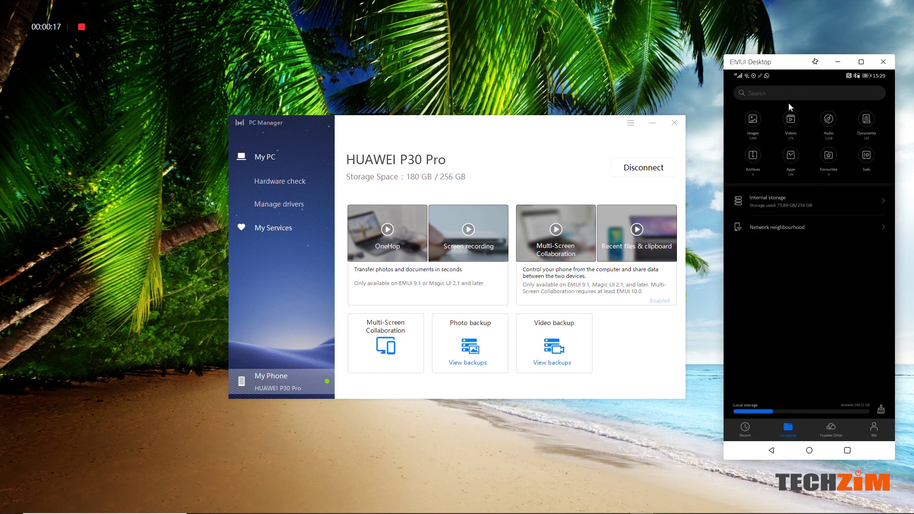
{"action": "left_click", "coordinate": [791, 119]}
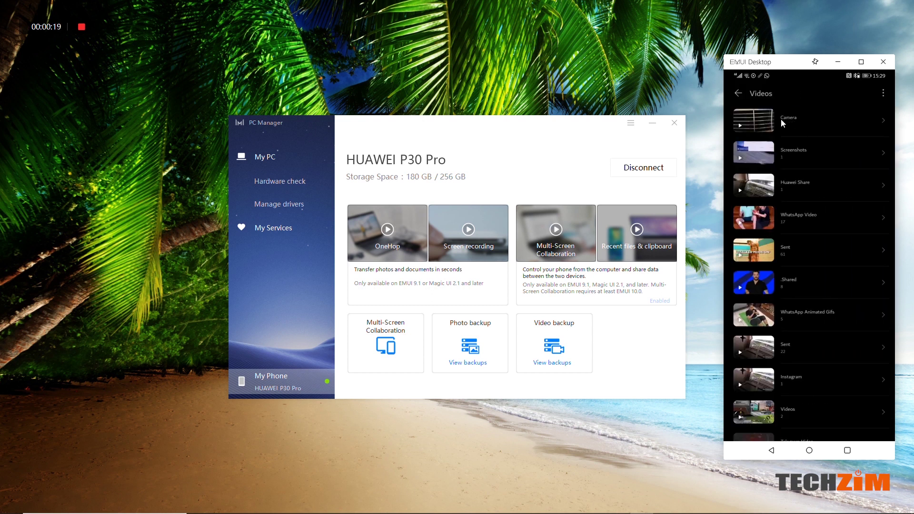
{"action": "left_click", "coordinate": [764, 123]}
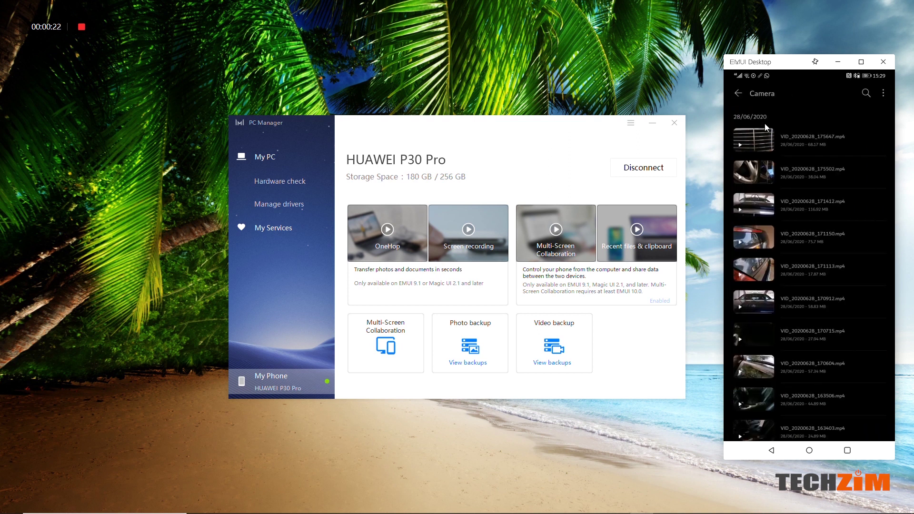
{"action": "left_click_drag", "start_coordinate": [759, 144], "coordinate": [626, 72]}
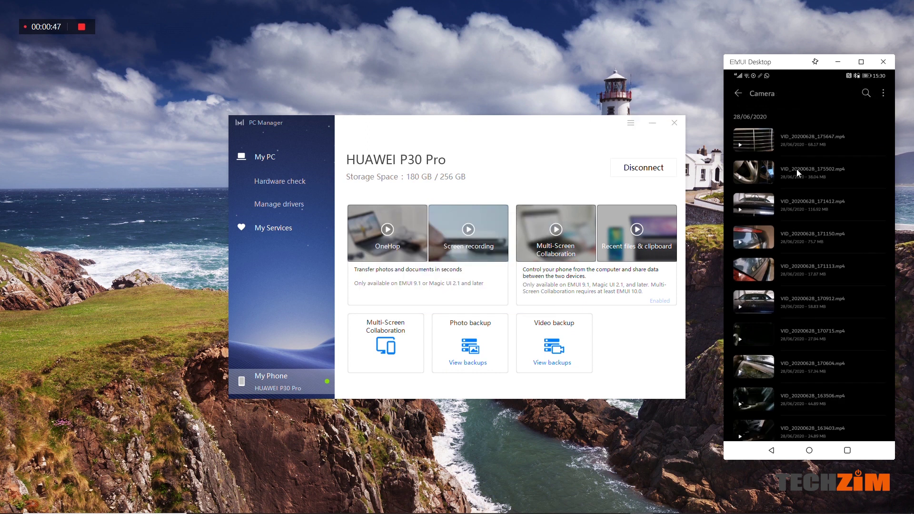
Select eight camera videos, VID_20200628_171412 onward, and drag them onto the PC
{"action": "left_click_drag", "start_coordinate": [796, 170], "coordinate": [797, 172]}
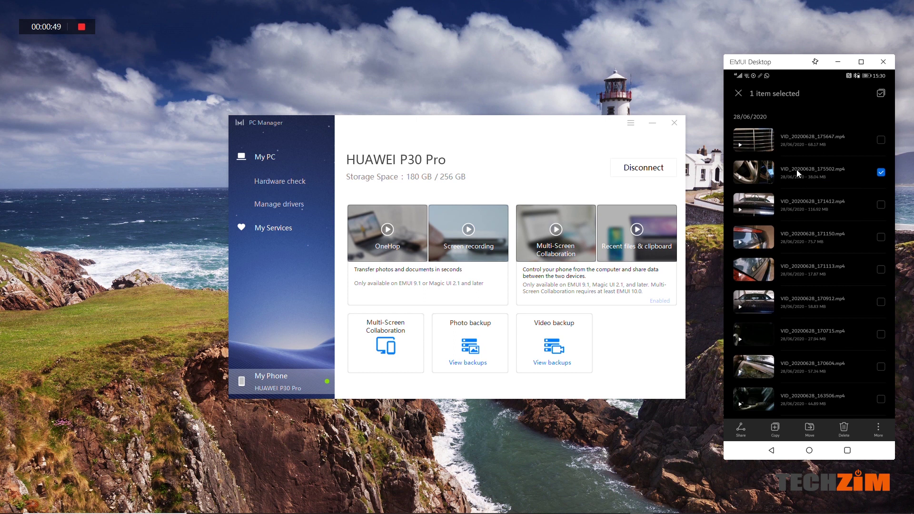
{"action": "left_click", "coordinate": [799, 211]}
{"action": "left_click", "coordinate": [809, 244]}
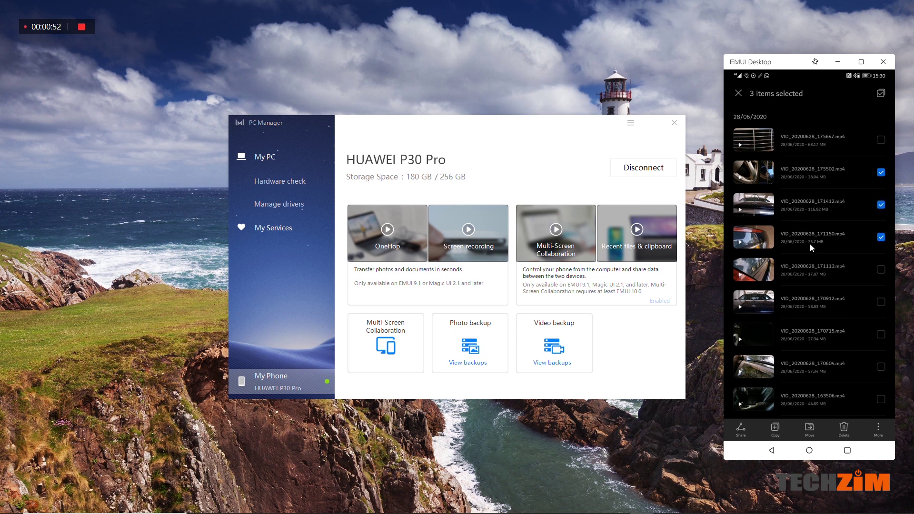
{"action": "left_click", "coordinate": [815, 268]}
{"action": "left_click", "coordinate": [817, 300]}
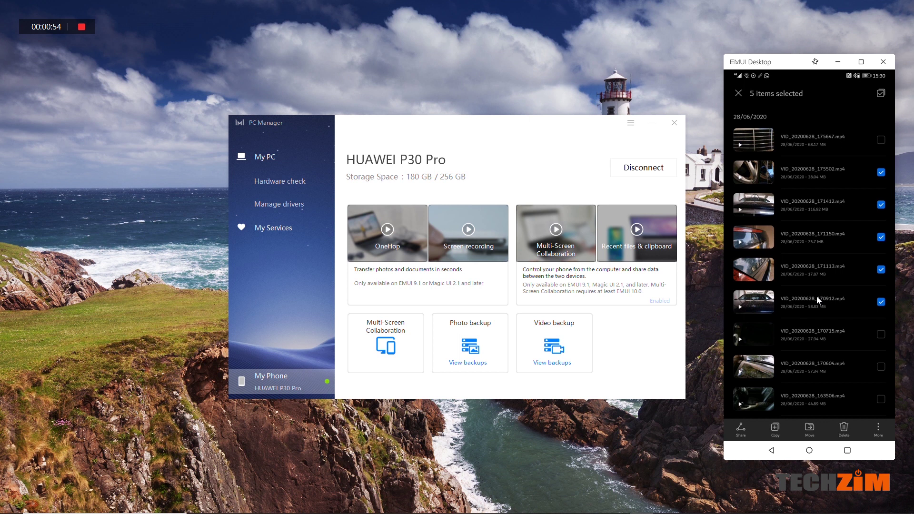
{"action": "left_click", "coordinate": [815, 332]}
{"action": "left_click", "coordinate": [817, 365]}
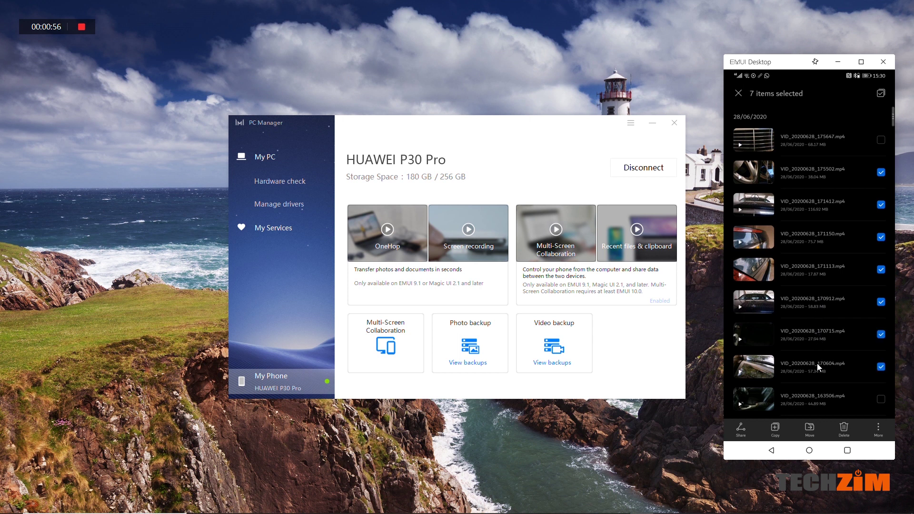
{"action": "left_click", "coordinate": [818, 394]}
{"action": "left_click_drag", "start_coordinate": [806, 178], "coordinate": [489, 79]}
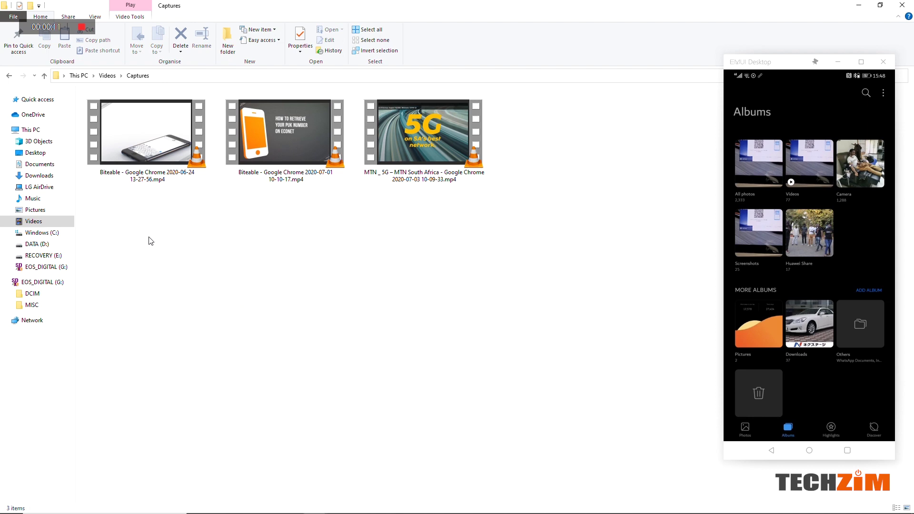
Send the three mp4 videos in Captures to the HUAWEI P30 Pro
{"action": "left_click_drag", "start_coordinate": [148, 237], "coordinate": [446, 148]}
{"action": "right_click", "coordinate": [304, 139]}
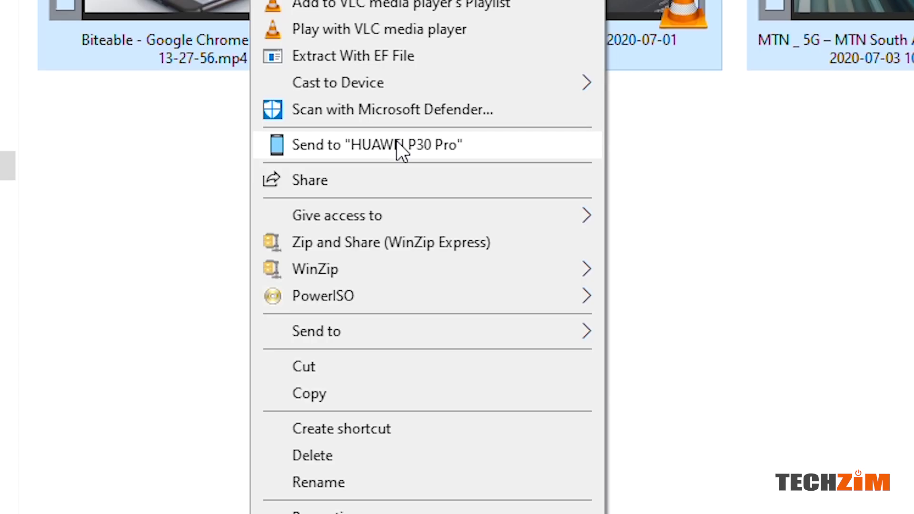
{"action": "left_click", "coordinate": [482, 146]}
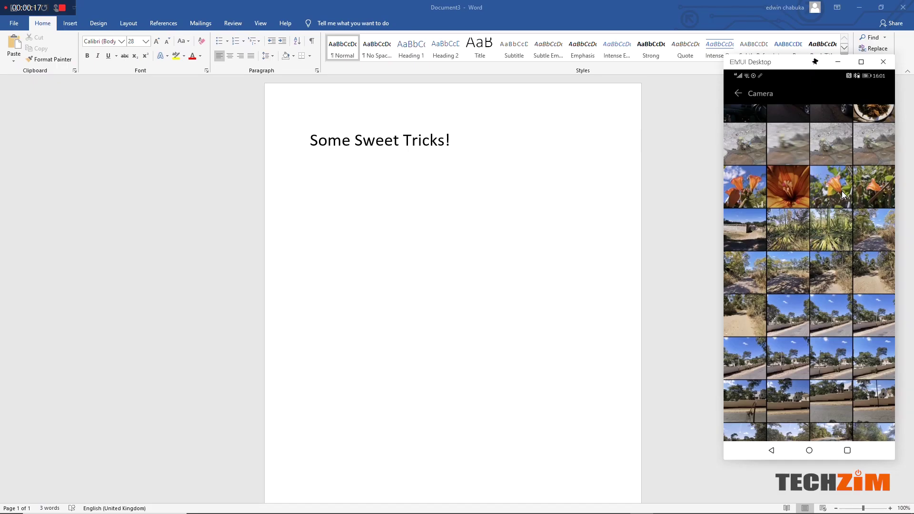
Drop the phone's orange flower photo under the 'Some Sweet Tricks!' heading, shrink it, then widen it
{"action": "left_click_drag", "start_coordinate": [842, 194], "coordinate": [843, 196]}
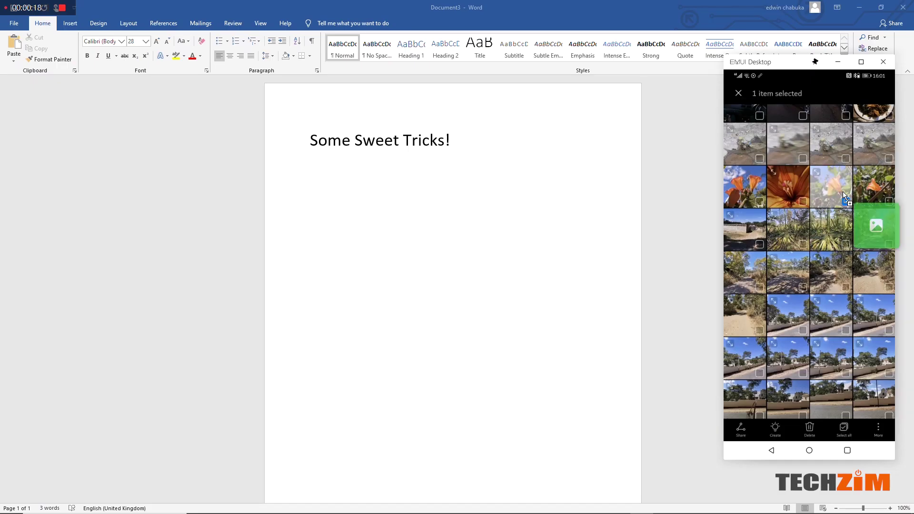
{"action": "left_click_drag", "start_coordinate": [837, 193], "coordinate": [428, 246]}
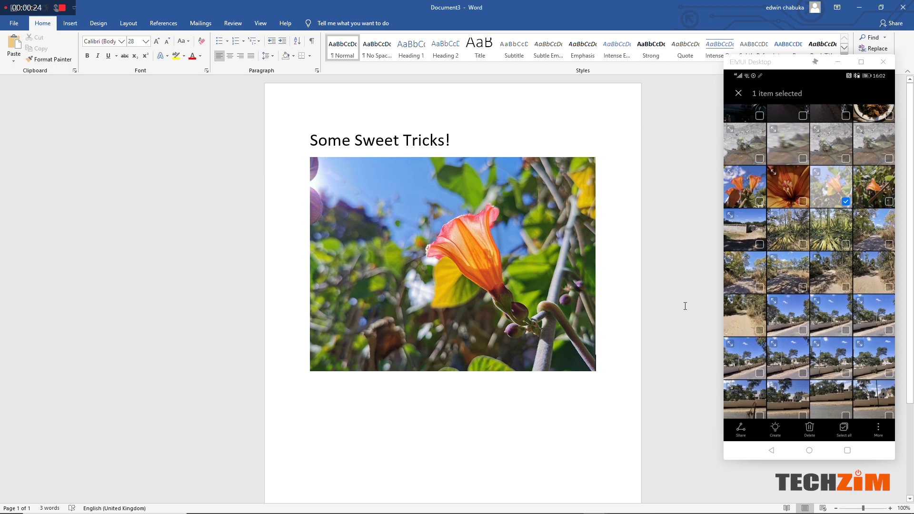
{"action": "left_click", "coordinate": [459, 296]}
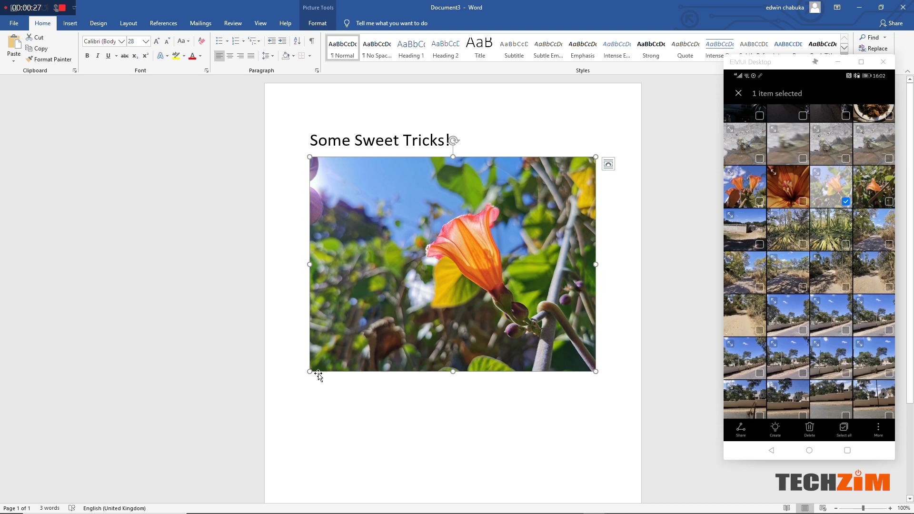
{"action": "left_click_drag", "start_coordinate": [323, 365], "coordinate": [396, 269]}
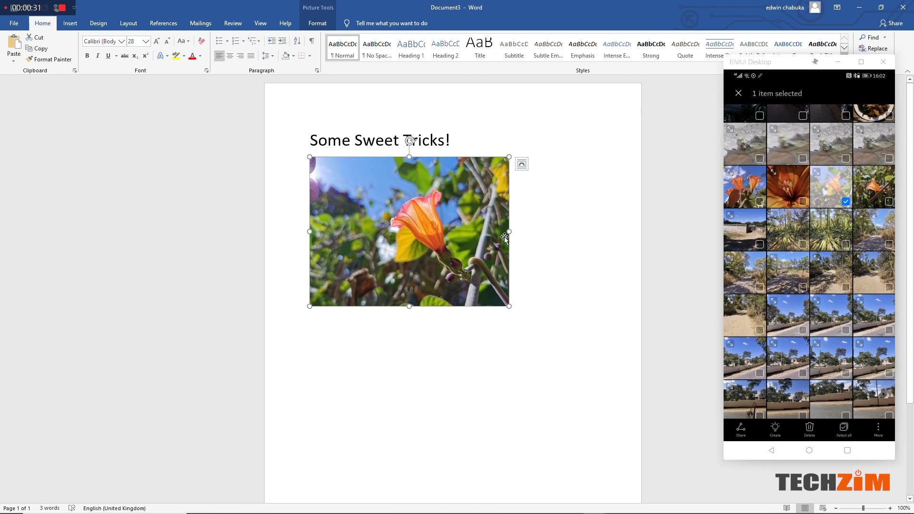
{"action": "left_click_drag", "start_coordinate": [541, 232], "coordinate": [577, 232]}
Undo the widening and add captions 'Imagine THAT!?' and 'Shot On Huawei P30 Pro' below the photo
{"action": "key", "text": "ctrl+z"}
{"action": "left_click", "coordinate": [532, 290]}
{"action": "key", "text": "Return"}
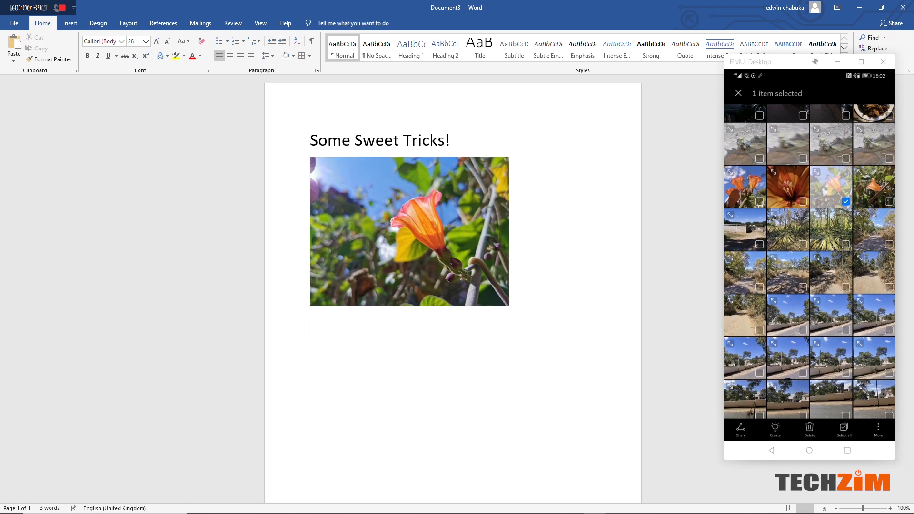
{"action": "type", "text": "Imagine THAT"}
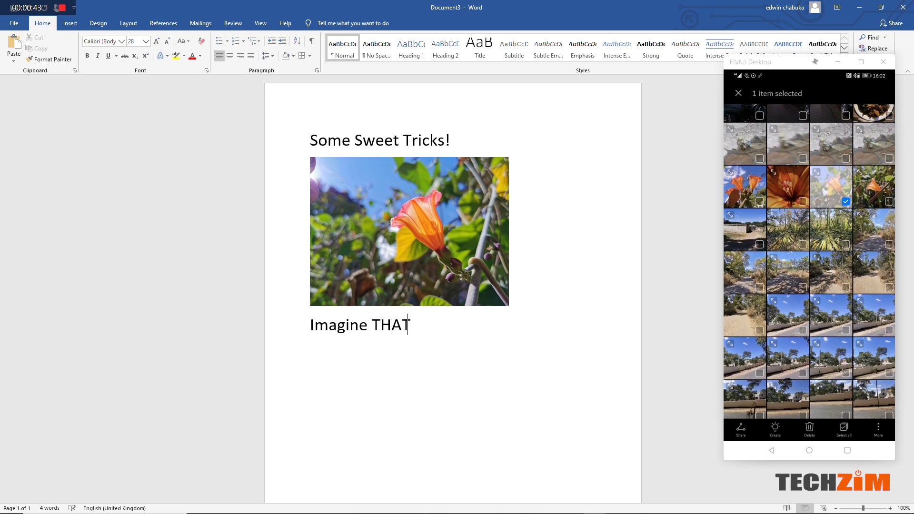
{"action": "type", "text": "!?"}
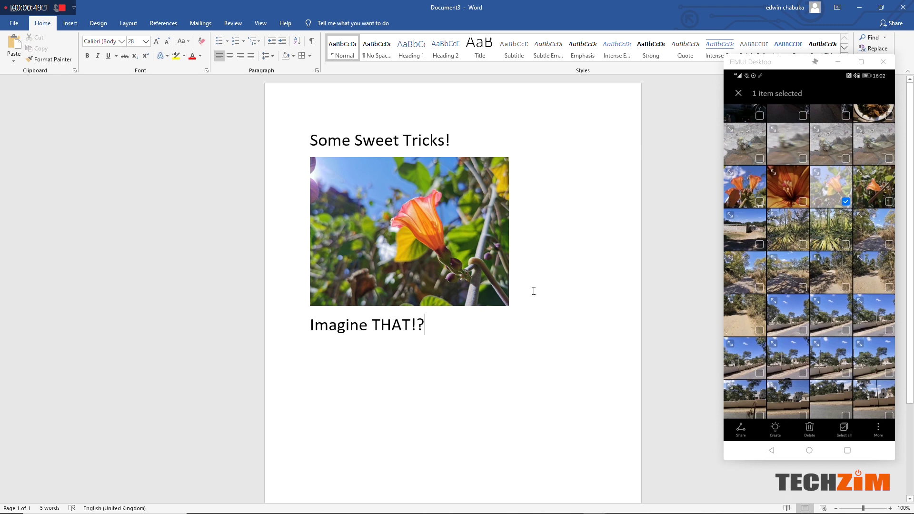
{"action": "key", "text": "Return"}
{"action": "type", "text": "Shot On"}
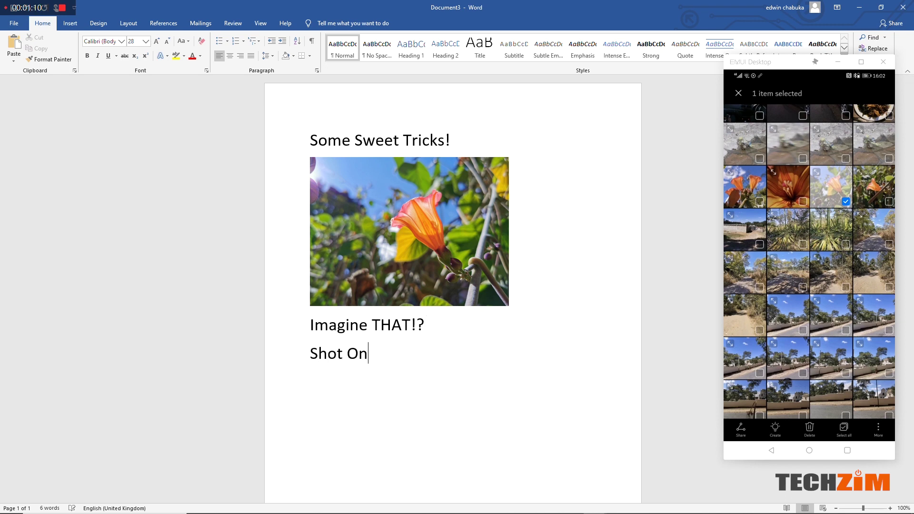
{"action": "type", "text": " Huawei P30 Pro"}
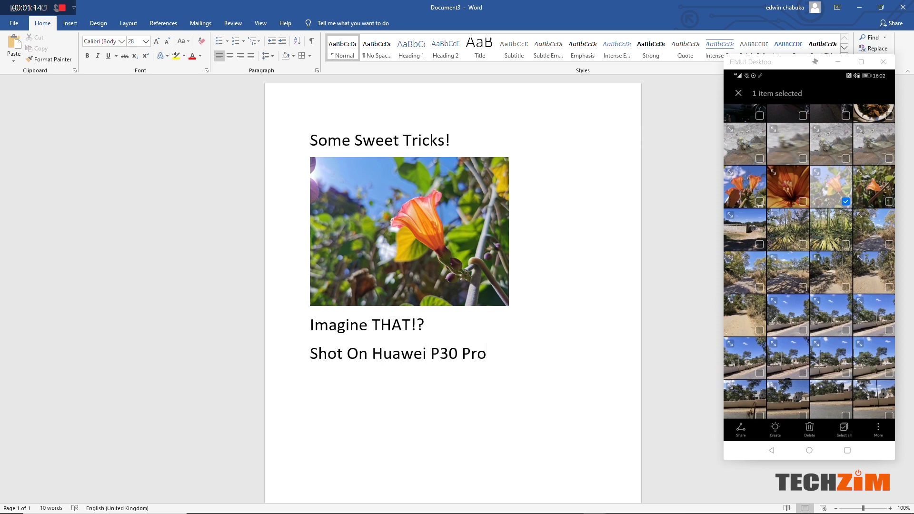